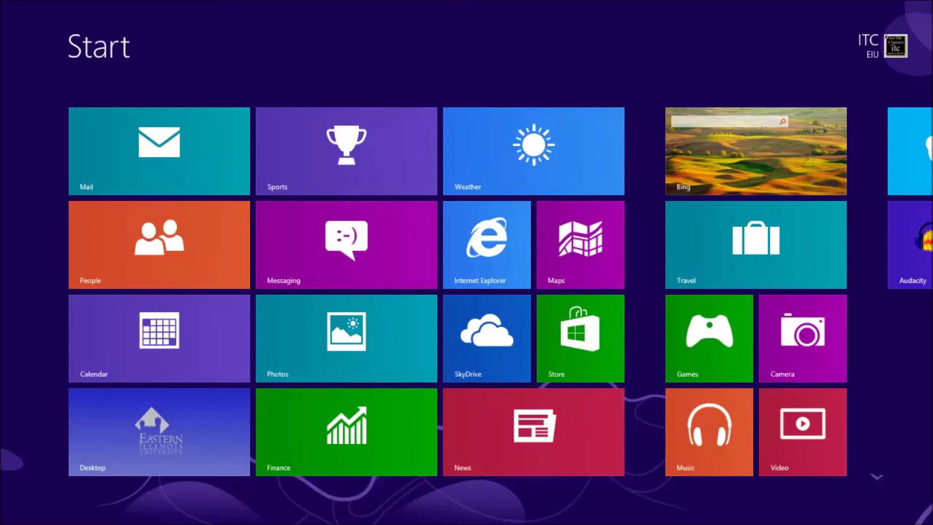
scroll(467, 292, down, 5)
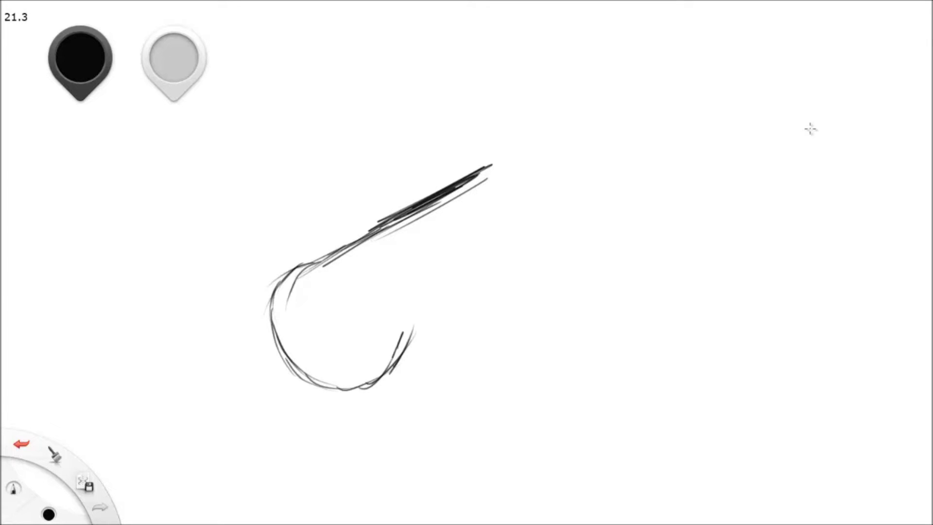
- Pencil the lower jaw line from the muzzle, then the forehead and the back edge of the ear
drag(394, 358, 496, 295)
drag(409, 335, 560, 277)
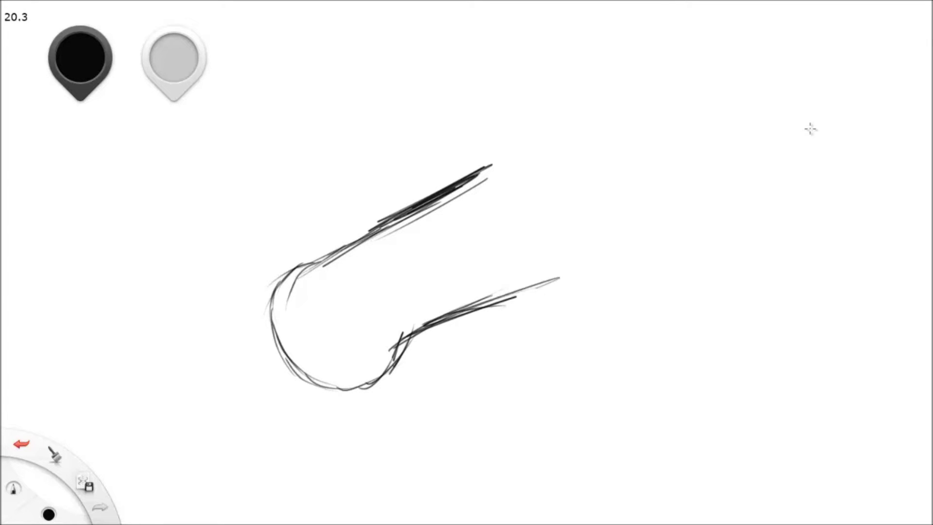
drag(490, 299, 536, 283)
drag(452, 310, 529, 290)
drag(495, 162, 536, 116)
mouse_move(518, 146)
mouse_down()
mouse_move(540, 109)
mouse_move(545, 130)
mouse_move(583, 93)
mouse_move(597, 144)
mouse_up()
mouse_move(580, 109)
mouse_down()
mouse_move(590, 150)
mouse_move(645, 176)
mouse_up()
- Draw and reinforce the long back line of the neck from the ears
drag(594, 139, 674, 223)
drag(612, 152, 715, 258)
drag(627, 168, 736, 307)
mouse_move(602, 147)
mouse_down()
mouse_move(759, 323)
mouse_move(766, 310)
mouse_move(773, 318)
mouse_move(773, 295)
mouse_up()
drag(667, 197, 791, 352)
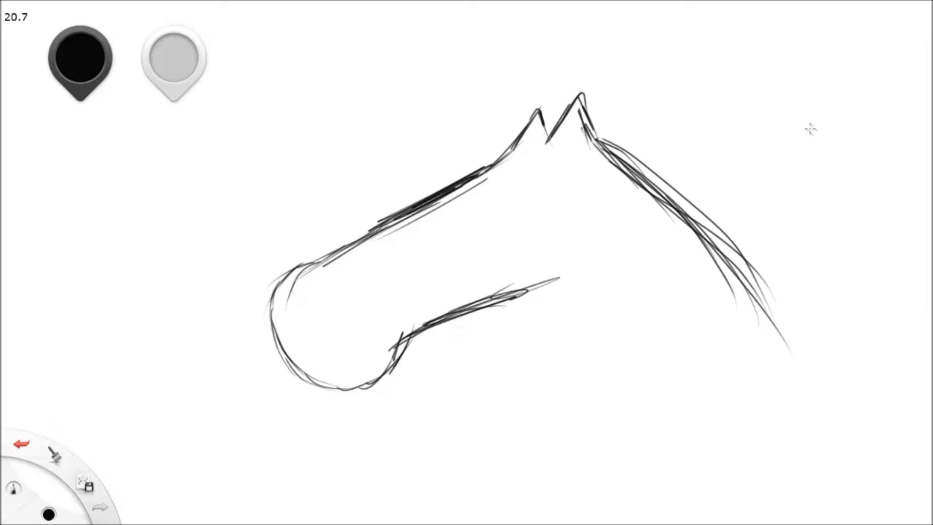
- Draw and darken the throat and front line of the neck
drag(531, 300, 587, 340)
drag(519, 291, 598, 365)
mouse_move(543, 312)
mouse_down()
mouse_move(604, 395)
mouse_move(598, 404)
mouse_up()
drag(552, 326, 595, 434)
drag(525, 314, 602, 442)
drag(548, 333, 609, 453)
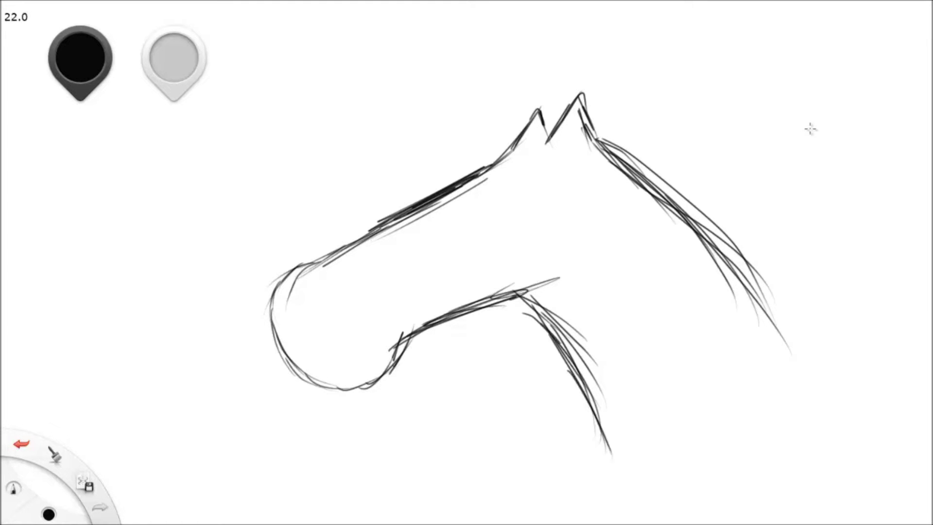
mouse_move(542, 325)
mouse_down()
mouse_move(602, 428)
mouse_move(584, 370)
mouse_up()
drag(520, 306, 533, 317)
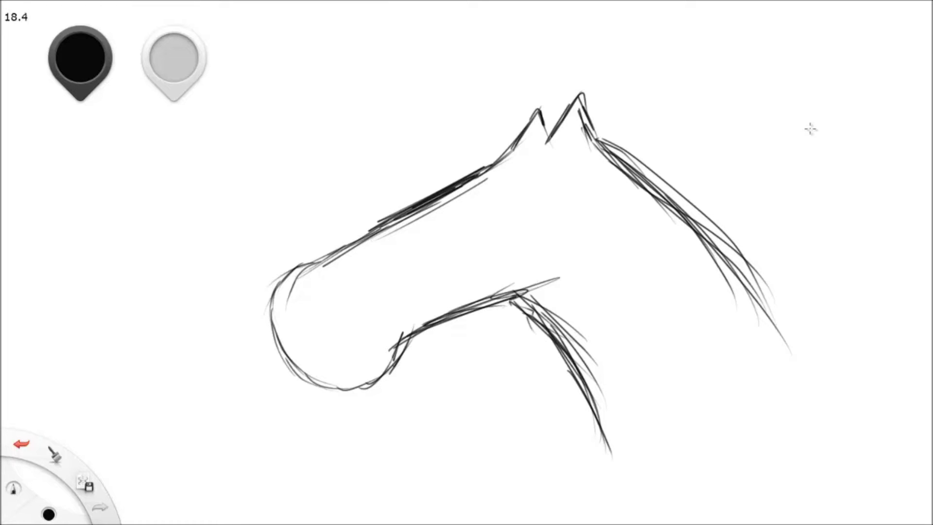
- Sketch the back corner of the jaw and darken its curve toward the muzzle
drag(551, 236, 540, 272)
drag(549, 248, 532, 276)
mouse_move(546, 237)
mouse_down()
mouse_move(511, 303)
mouse_move(417, 327)
mouse_move(380, 315)
mouse_move(502, 315)
mouse_up()
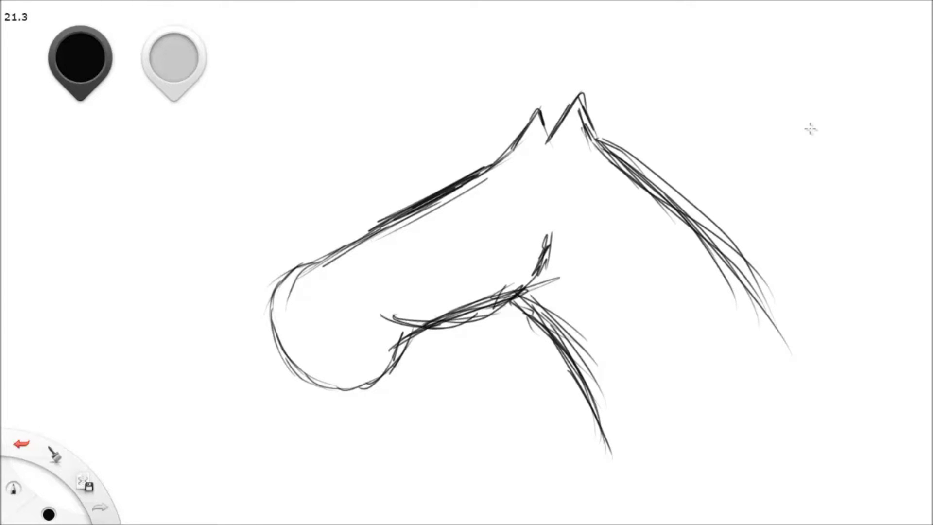
drag(438, 321, 518, 299)
mouse_move(474, 321)
mouse_down()
mouse_move(536, 248)
mouse_move(525, 286)
mouse_up()
mouse_move(540, 248)
mouse_down()
mouse_move(524, 287)
mouse_move(416, 323)
mouse_up()
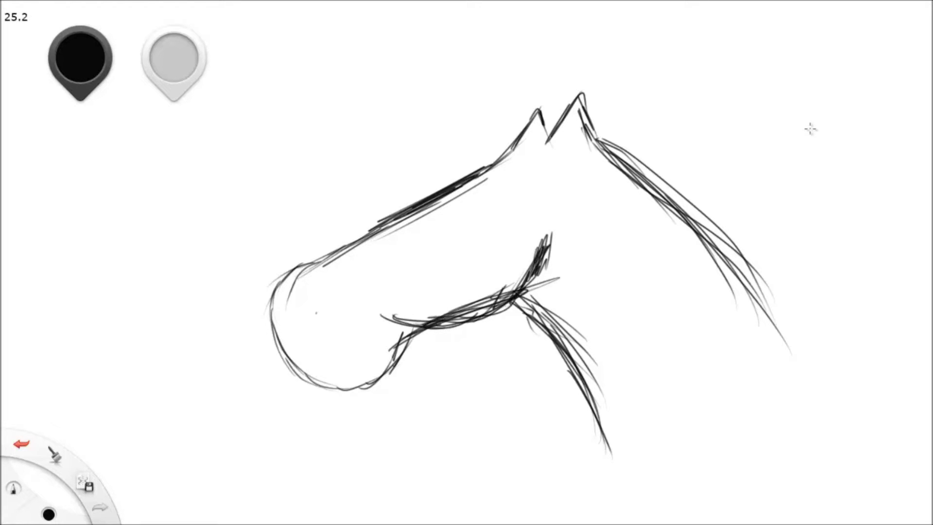
- Scribble in the nostril, then draw and fill the eye with a smaller brush
drag(315, 312, 333, 301)
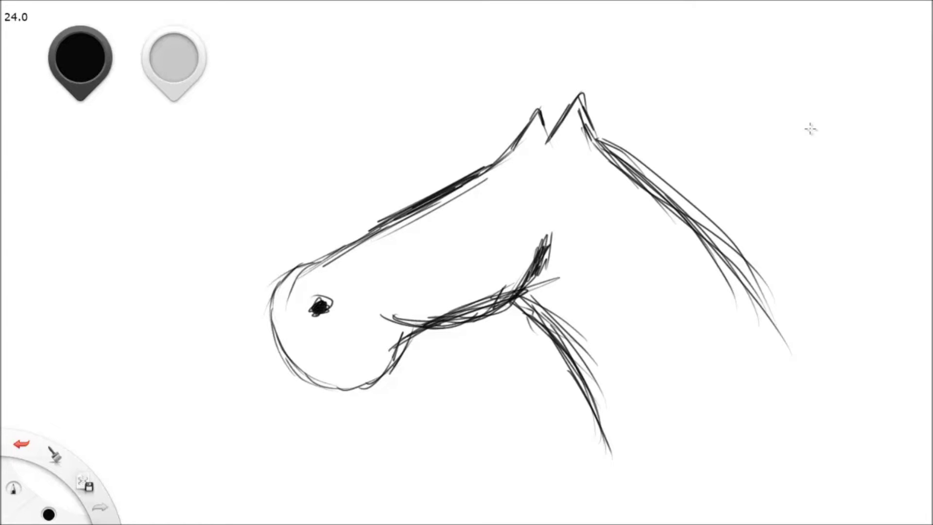
key(bracketleft)
drag(468, 213, 485, 213)
drag(469, 211, 484, 211)
- Darken the inner ear and draw mane hair strokes down toward the neck's base
mouse_move(567, 140)
mouse_down()
mouse_move(575, 127)
mouse_move(591, 213)
mouse_up()
mouse_move(598, 162)
mouse_down()
mouse_move(589, 219)
mouse_move(611, 241)
mouse_up()
mouse_move(623, 179)
mouse_down()
mouse_move(620, 238)
mouse_move(632, 248)
mouse_up()
mouse_move(641, 195)
mouse_down()
mouse_move(643, 271)
mouse_move(662, 261)
mouse_up()
drag(653, 212, 666, 269)
mouse_move(663, 219)
mouse_down()
mouse_move(682, 263)
mouse_move(665, 288)
mouse_up()
drag(667, 240, 692, 325)
mouse_move(684, 255)
mouse_down()
mouse_move(699, 343)
mouse_move(713, 361)
mouse_up()
drag(705, 285, 720, 368)
drag(715, 281, 737, 369)
- Fill in mane hair on the lower neck and thicken strands along the upper neck
drag(721, 299, 754, 386)
drag(749, 325, 762, 392)
drag(738, 361, 745, 400)
mouse_move(639, 203)
mouse_down()
mouse_move(634, 307)
mouse_move(629, 284)
mouse_up()
drag(617, 211, 619, 299)
drag(604, 161, 610, 209)
drag(588, 155, 579, 244)
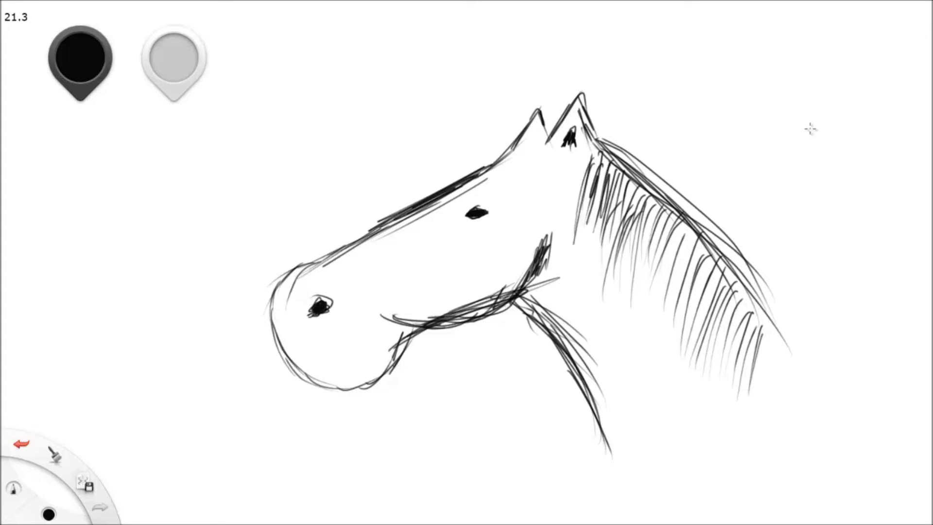
drag(587, 180, 580, 267)
mouse_move(596, 203)
mouse_down()
mouse_move(577, 286)
mouse_move(605, 290)
mouse_up()
mouse_move(605, 207)
mouse_down()
mouse_move(617, 299)
mouse_move(632, 302)
mouse_up()
drag(637, 228, 664, 325)
- Add mane strands across the middle of the neck and the lower mane
drag(650, 227, 672, 334)
drag(659, 238, 696, 324)
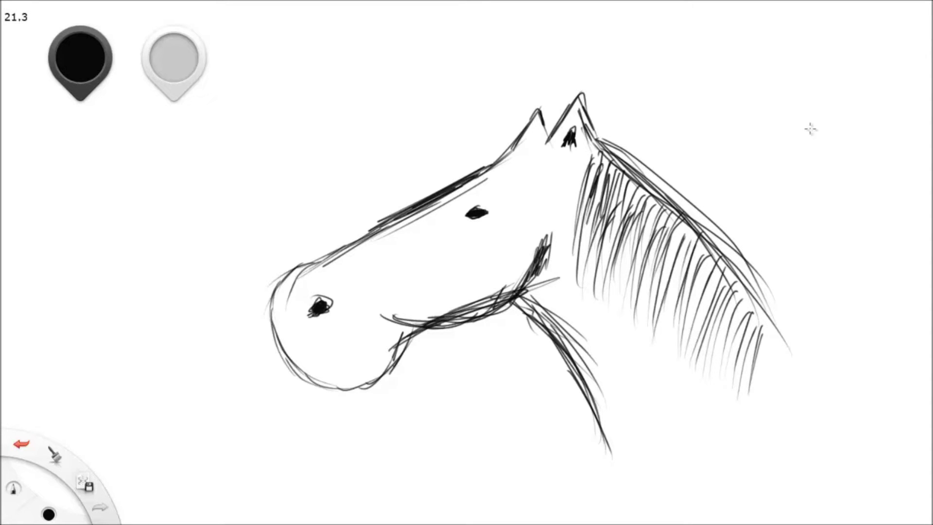
drag(678, 270, 692, 357)
drag(718, 280, 729, 386)
drag(720, 291, 743, 387)
drag(754, 319, 775, 385)
drag(778, 318, 781, 334)
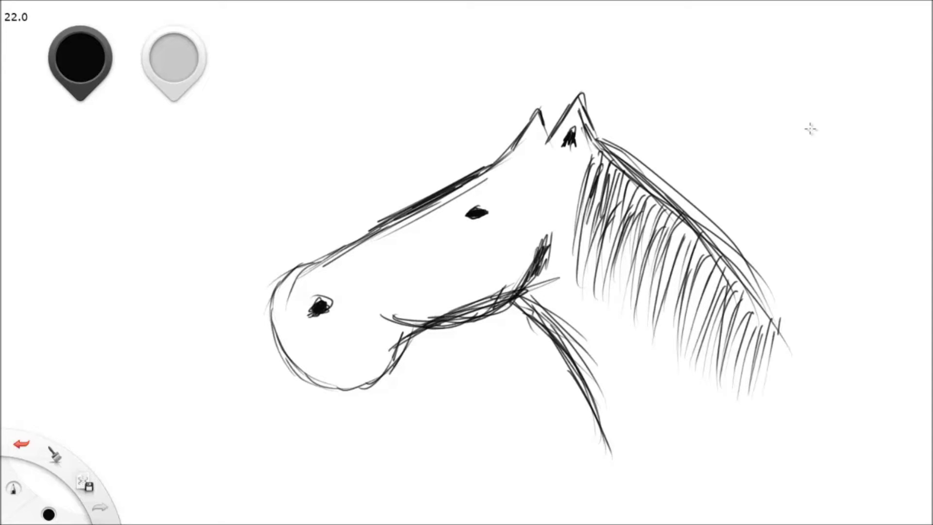
- Outline the mane's lower edge, ending in a curl, and extend it along the neck
mouse_move(737, 256)
mouse_down()
mouse_move(782, 343)
mouse_move(788, 337)
mouse_up()
drag(716, 242, 790, 331)
drag(753, 269, 801, 331)
drag(741, 266, 838, 349)
drag(773, 322, 819, 360)
drag(743, 273, 617, 186)
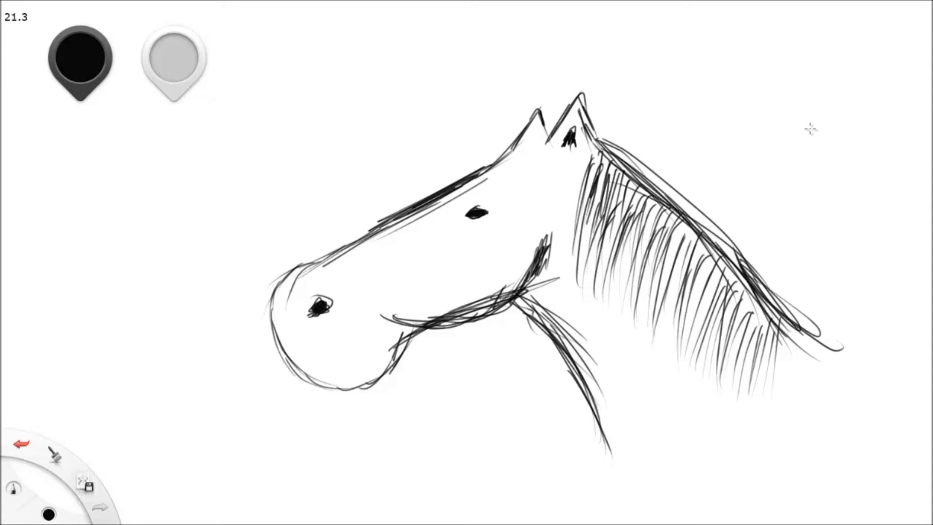
- Reinforce the neck's front line, mark the mouth, and sharpen the muzzle outline
drag(568, 354, 614, 460)
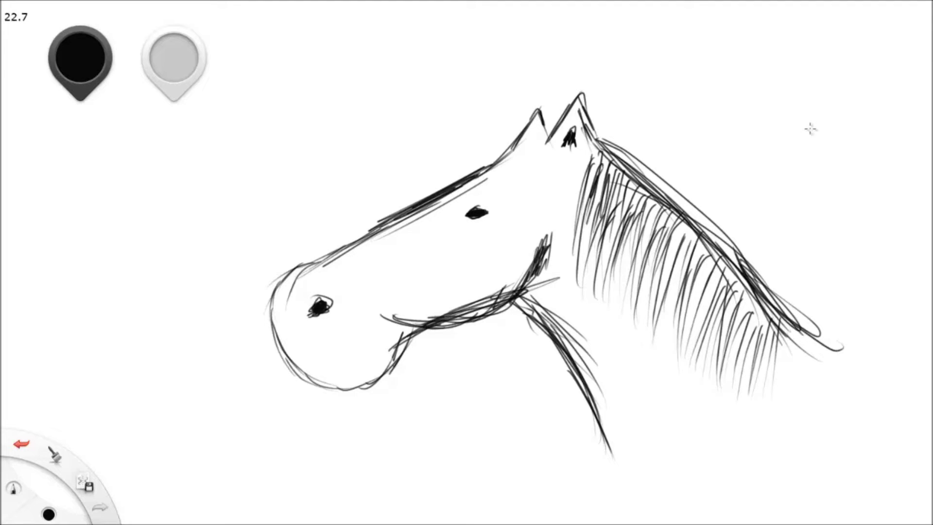
drag(389, 319, 418, 329)
drag(289, 272, 273, 348)
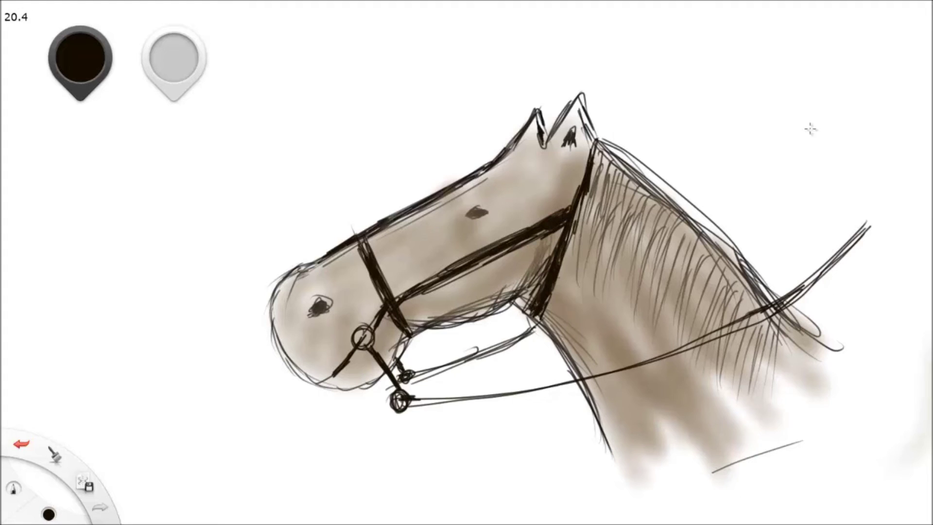
- Bring up the file options bar, then dismiss it to resume drawing
key(super+z)
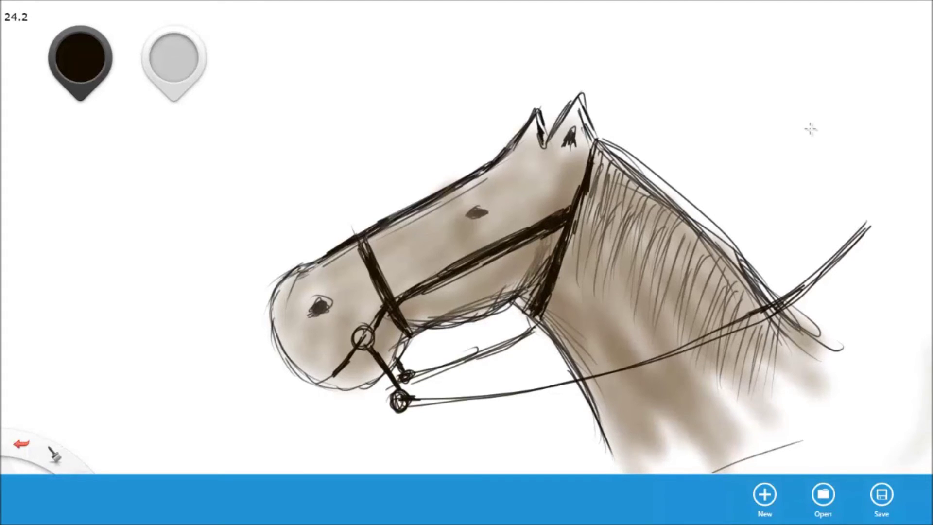
drag(824, 169, 672, 94)
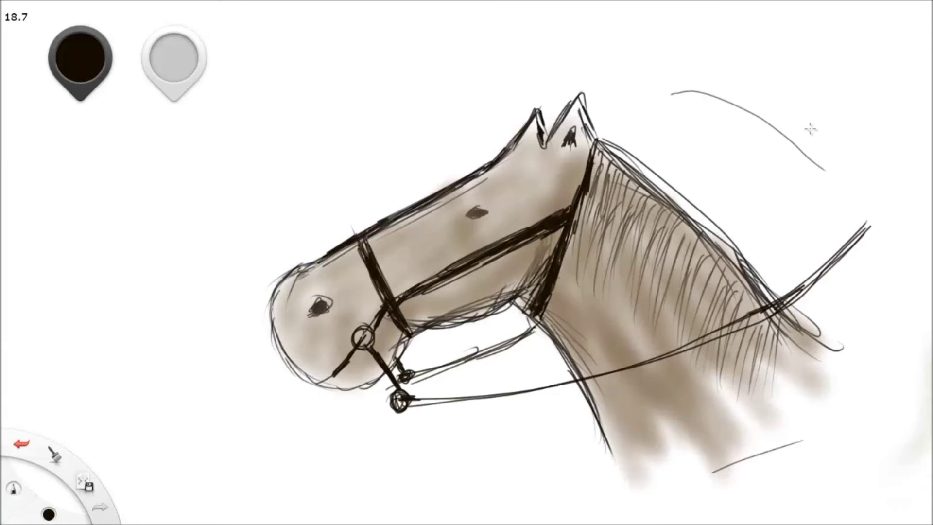
- Undo the stray curved stroke, then draw and erase a diagonal test line
key(ctrl+z)
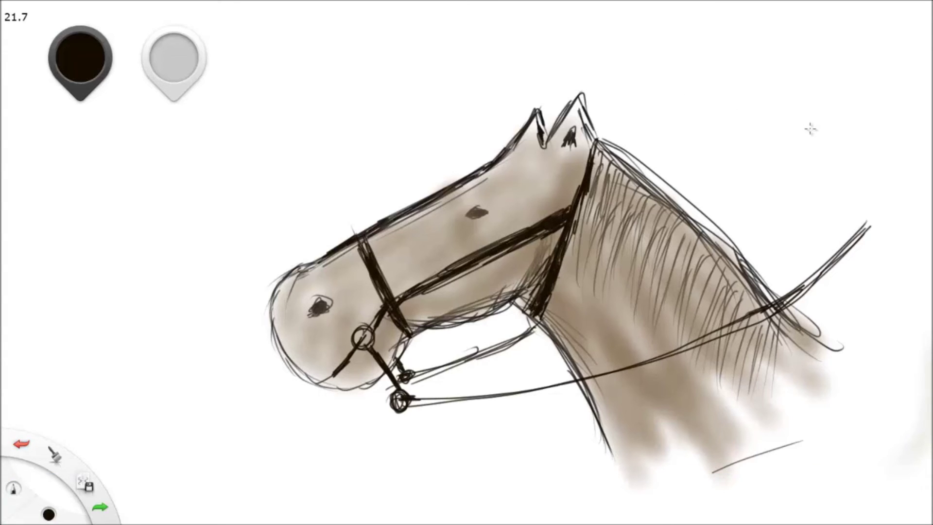
drag(97, 337, 315, 123)
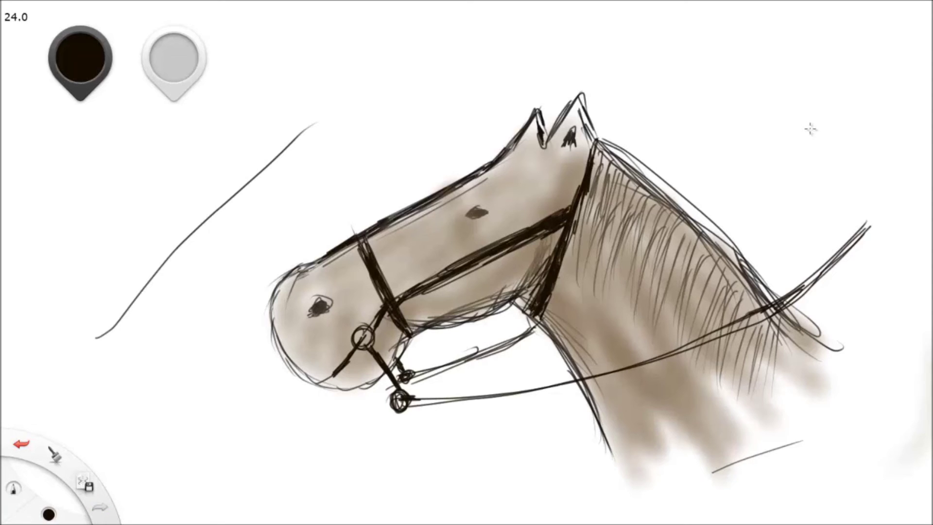
drag(99, 335, 314, 124)
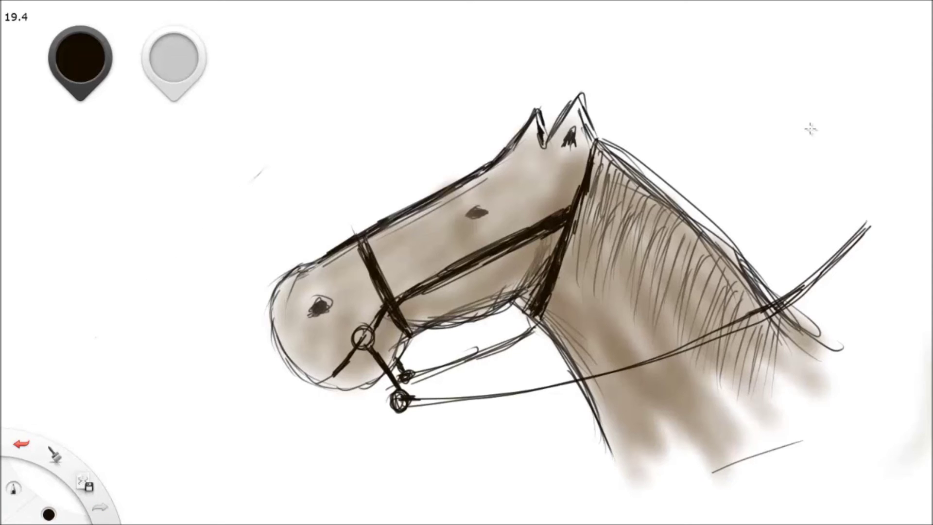
- Enlarge the brush and erase the short stray line below the mane
key(bracketright)
drag(714, 467, 802, 442)
mouse_move(737, 460)
mouse_down()
mouse_move(715, 470)
mouse_move(725, 473)
mouse_up()
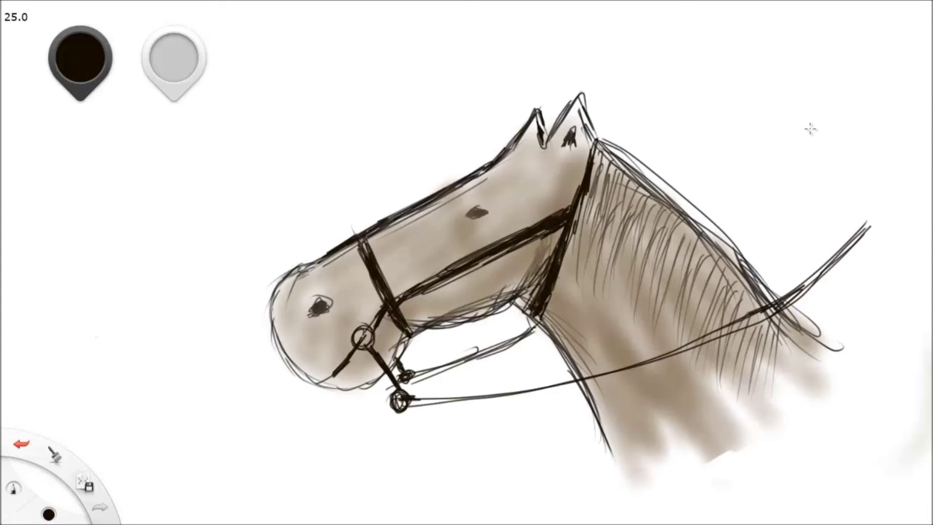
- Pick the eraser from the brush palette and rub out the brown smudge along the mane's lower-right edge
click(55, 454)
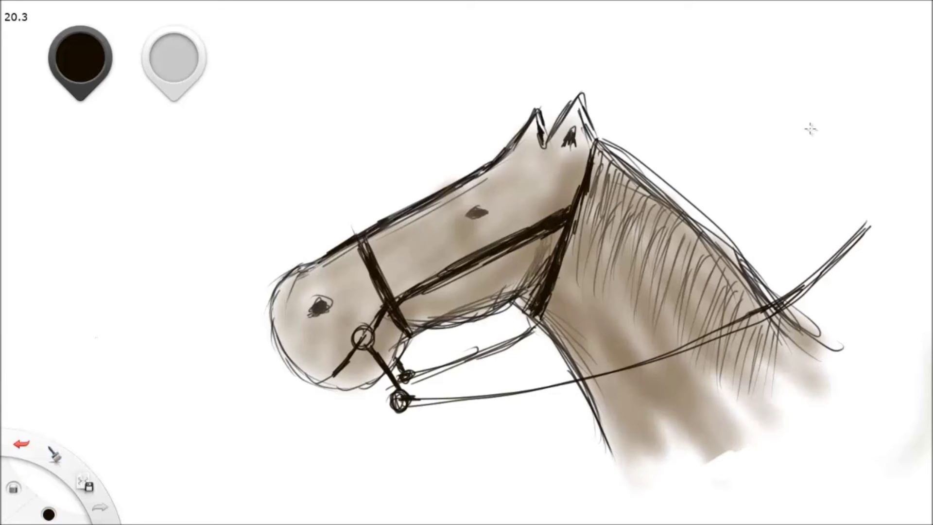
drag(719, 454, 817, 381)
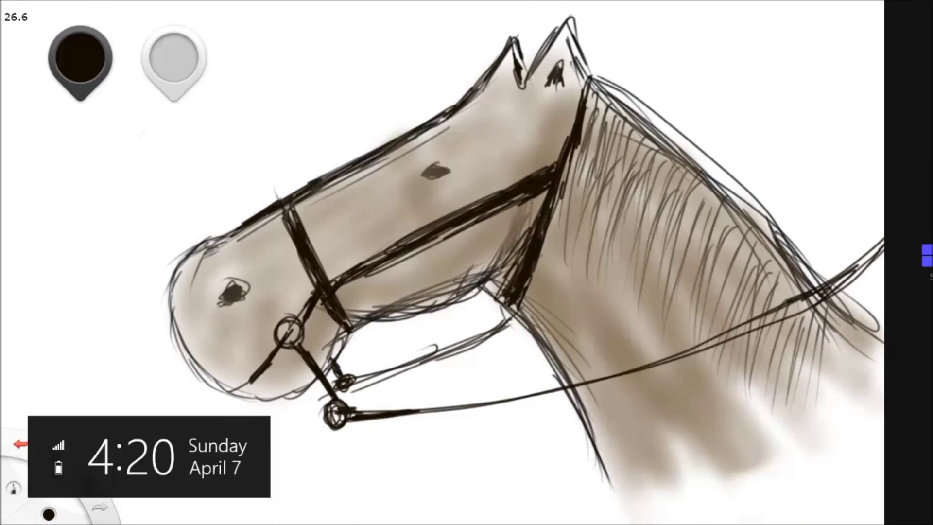
- Leave the Sketchbook drawing for the Windows Start screen
key(super)
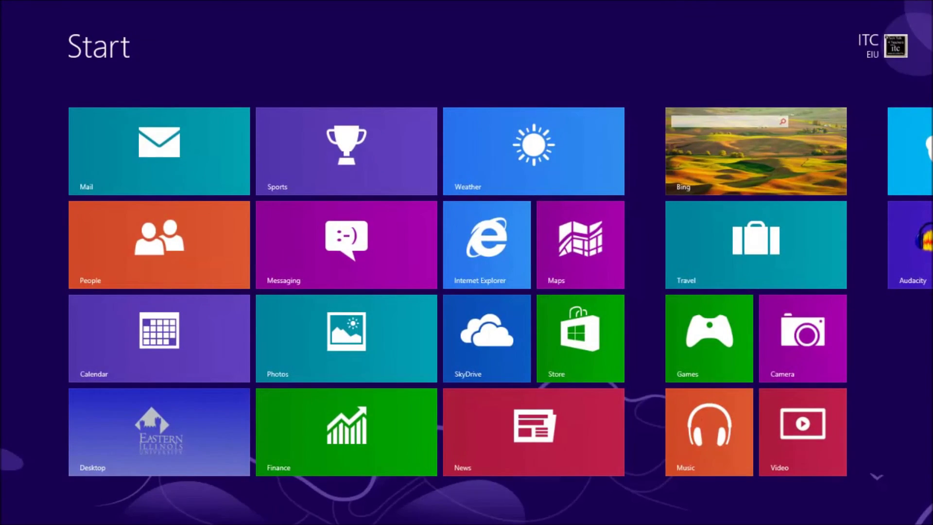
scroll(467, 291, down, 5)
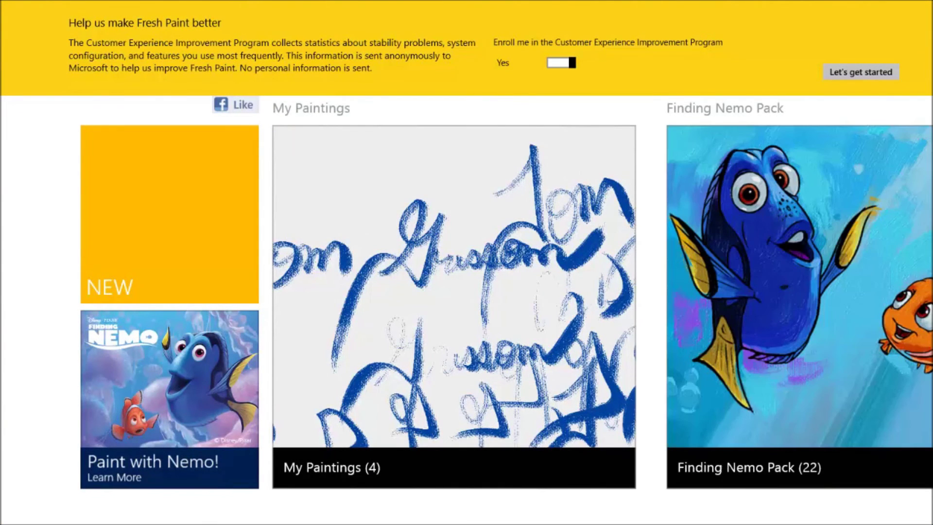
- Start a new Fresh Paint painting and choose blue paint
click(169, 214)
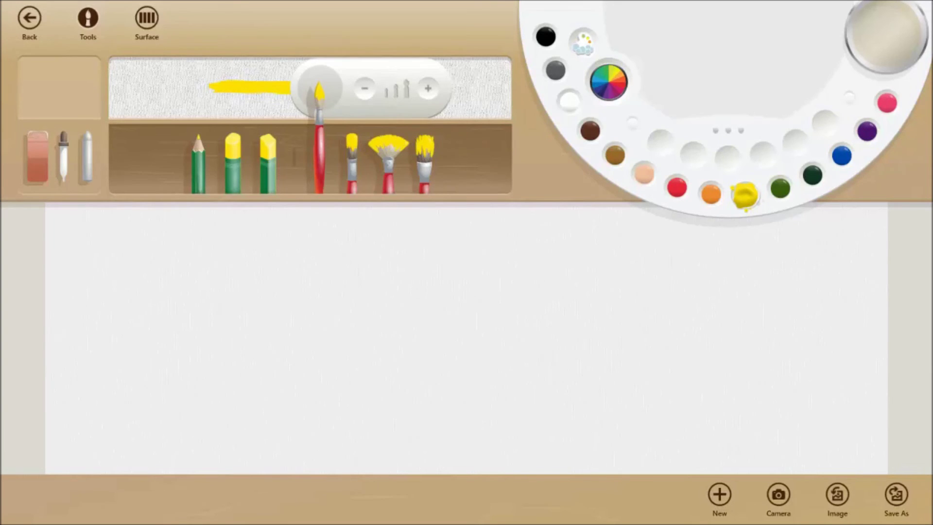
click(840, 155)
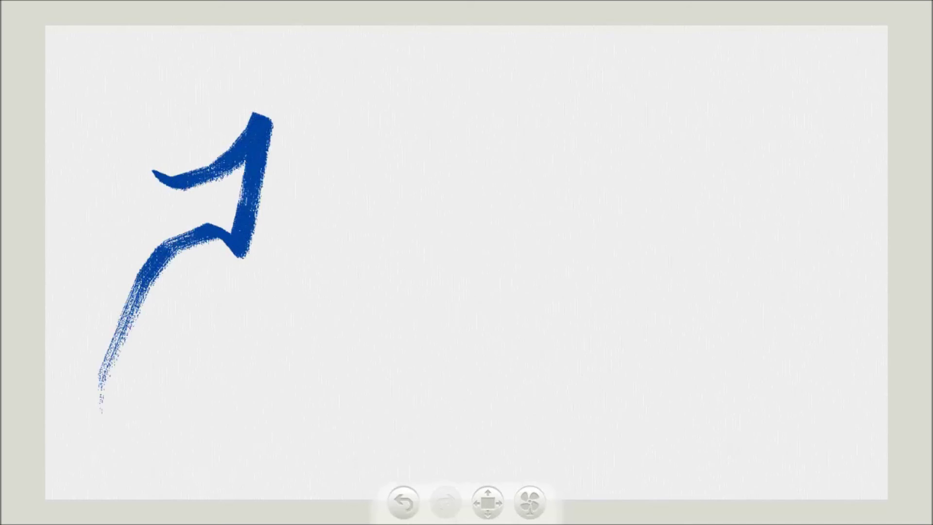
- Paint the next signature letters, a sweeping cursive capital, and a thick band at lower right
mouse_move(310, 198)
mouse_down()
mouse_move(292, 241)
mouse_move(342, 197)
mouse_move(408, 220)
mouse_move(521, 171)
mouse_up()
mouse_move(543, 259)
mouse_down()
mouse_move(620, 106)
mouse_move(693, 117)
mouse_up()
mouse_move(693, 116)
mouse_down()
mouse_move(649, 281)
mouse_move(382, 438)
mouse_up()
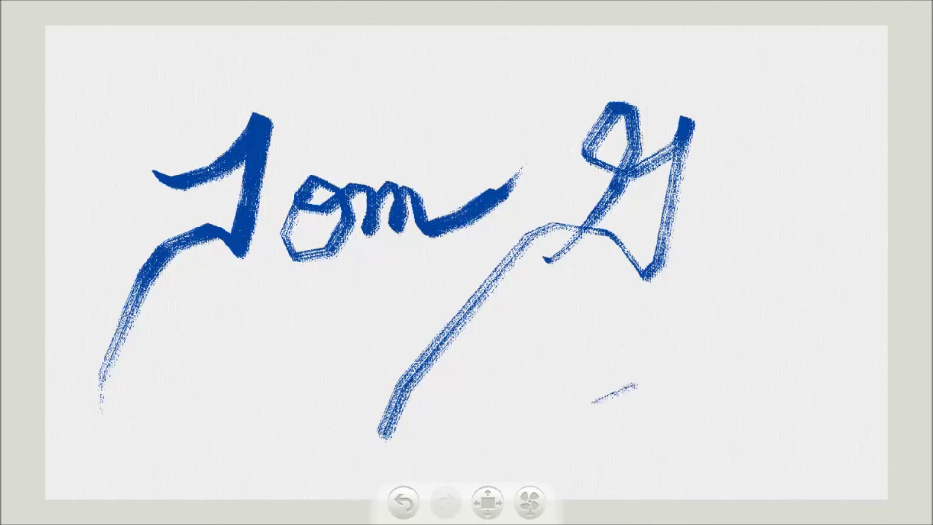
mouse_move(594, 398)
mouse_down()
mouse_move(784, 328)
mouse_move(561, 416)
mouse_move(799, 325)
mouse_move(597, 426)
mouse_move(788, 343)
mouse_move(598, 426)
mouse_up()
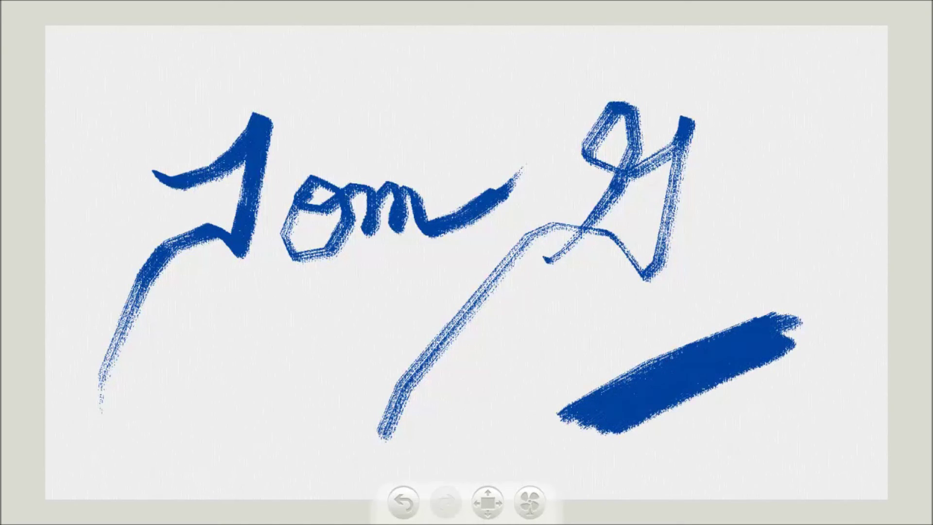
- Extend and widen the thick blue band, then paint a thin streak beneath it
drag(791, 324, 806, 323)
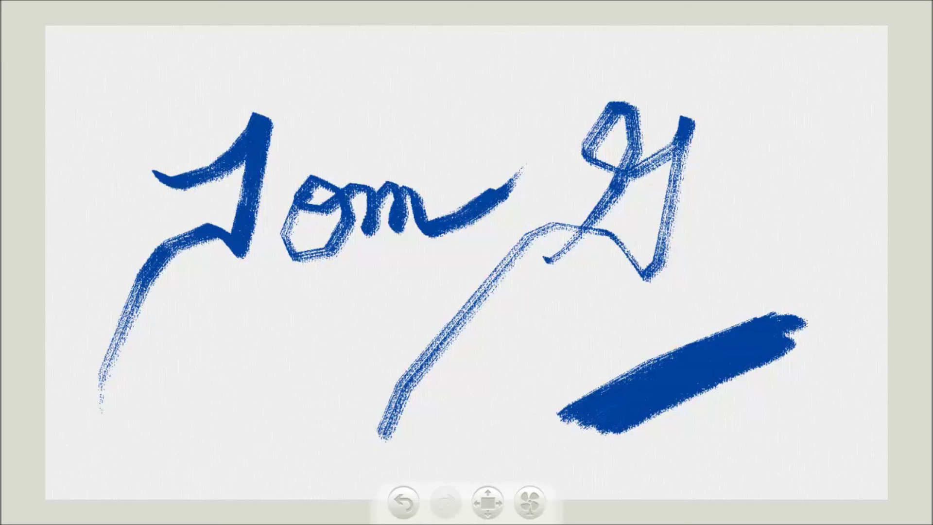
mouse_move(619, 430)
mouse_down()
mouse_move(803, 350)
mouse_move(649, 419)
mouse_up()
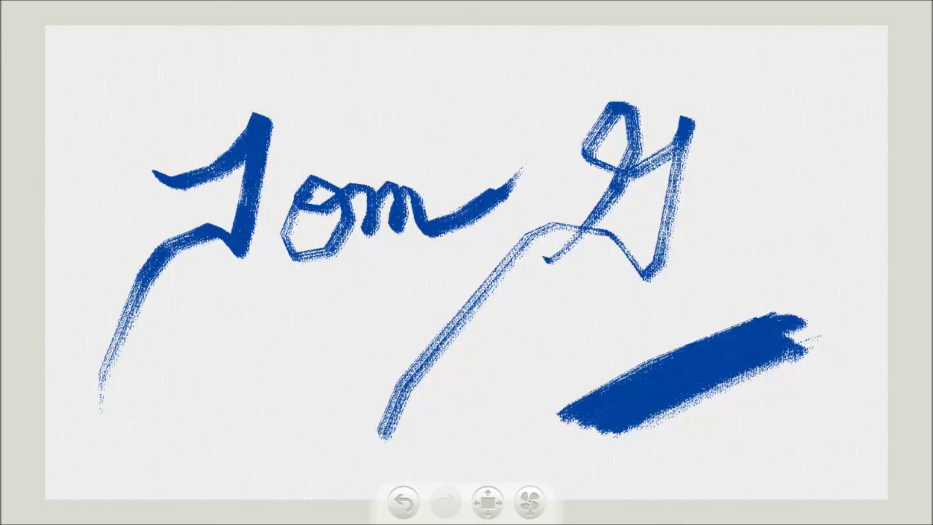
drag(711, 431, 836, 371)
drag(642, 452, 847, 362)
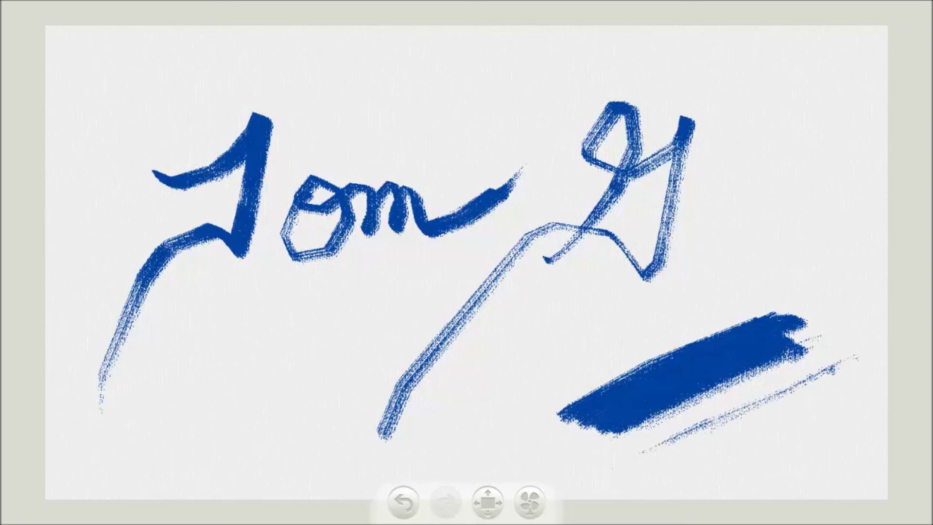
drag(659, 449, 846, 369)
drag(729, 434, 846, 372)
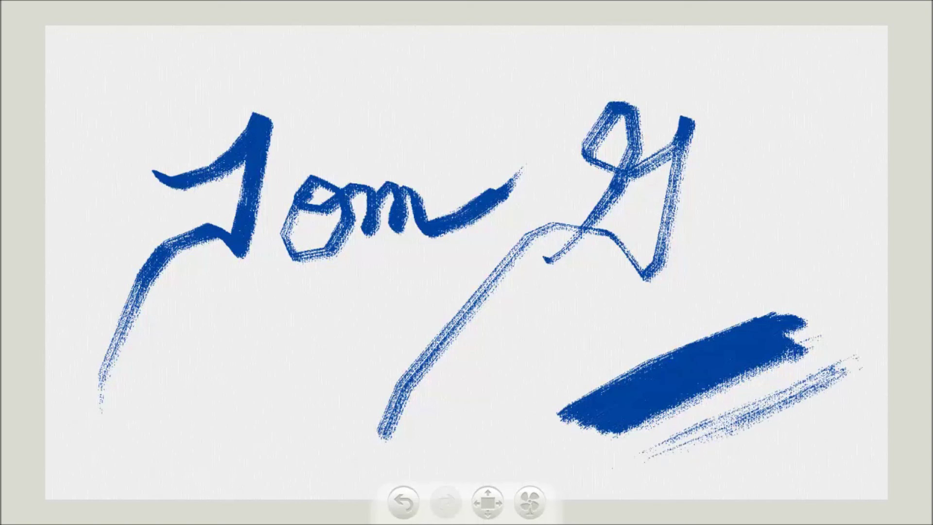
- Build up more thin streaks below the band, then return to Start through the Charms bar
drag(664, 467, 853, 372)
drag(762, 423, 846, 390)
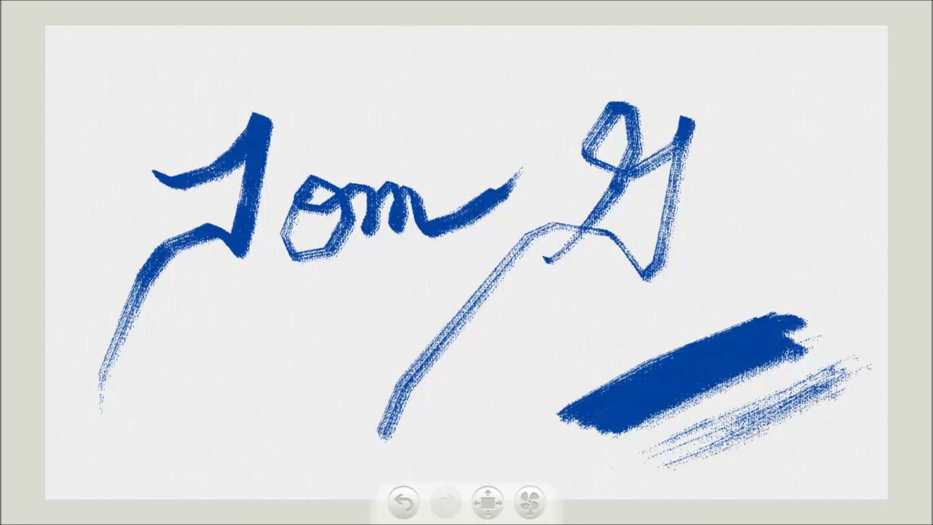
drag(718, 452, 856, 386)
drag(802, 423, 838, 408)
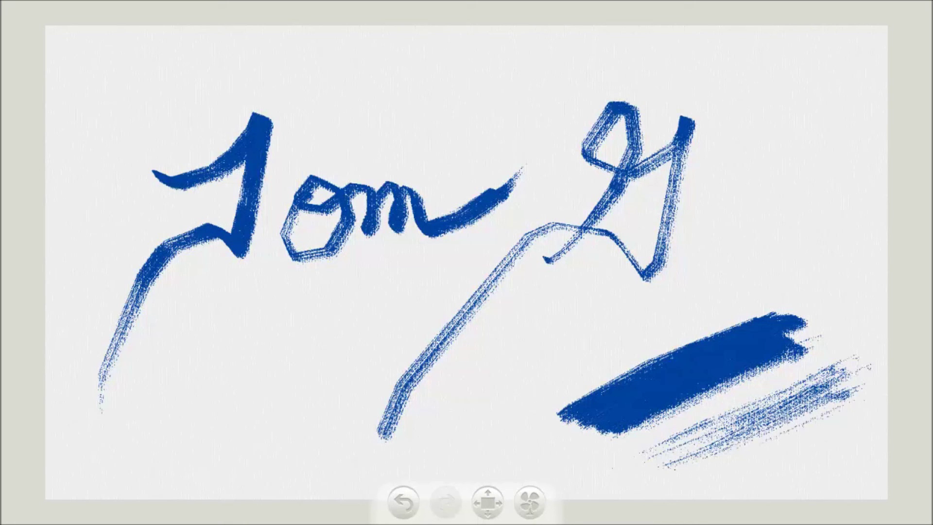
drag(932, 263, 875, 263)
click(911, 248)
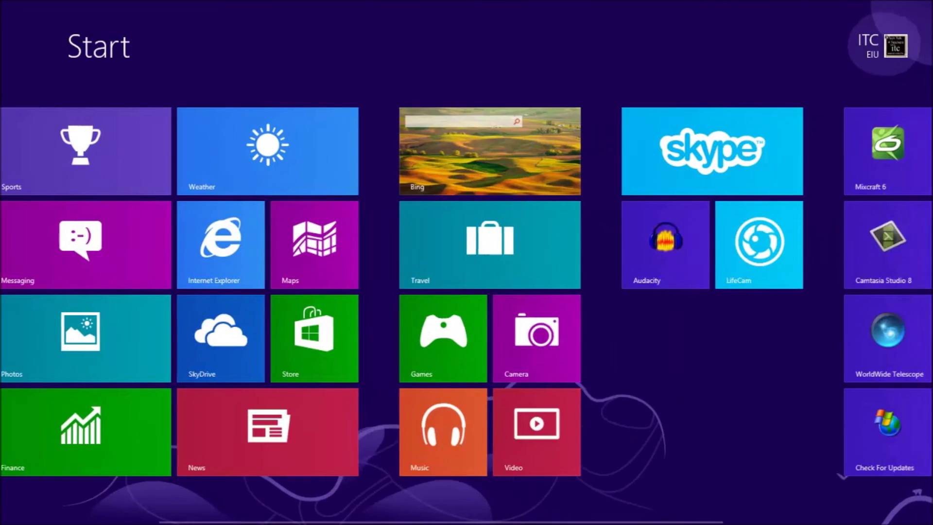
scroll(467, 291, down, 5)
click(771, 151)
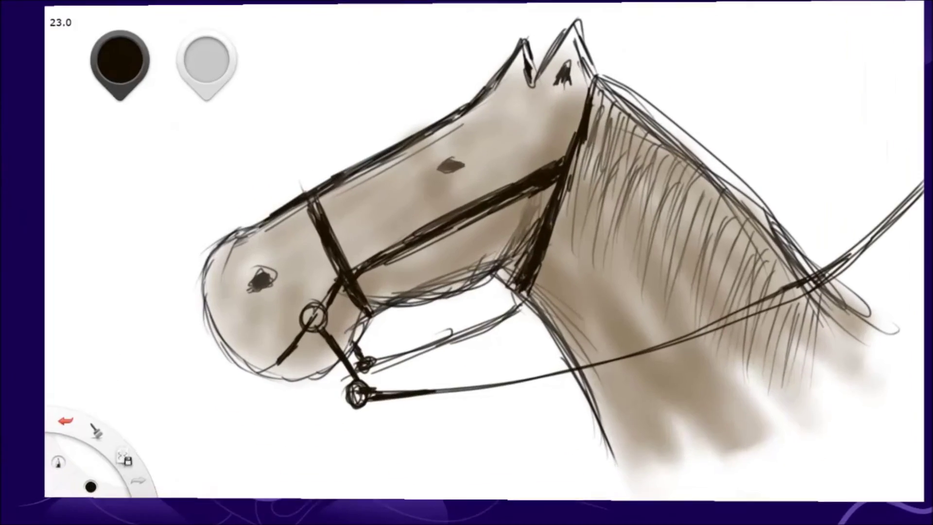